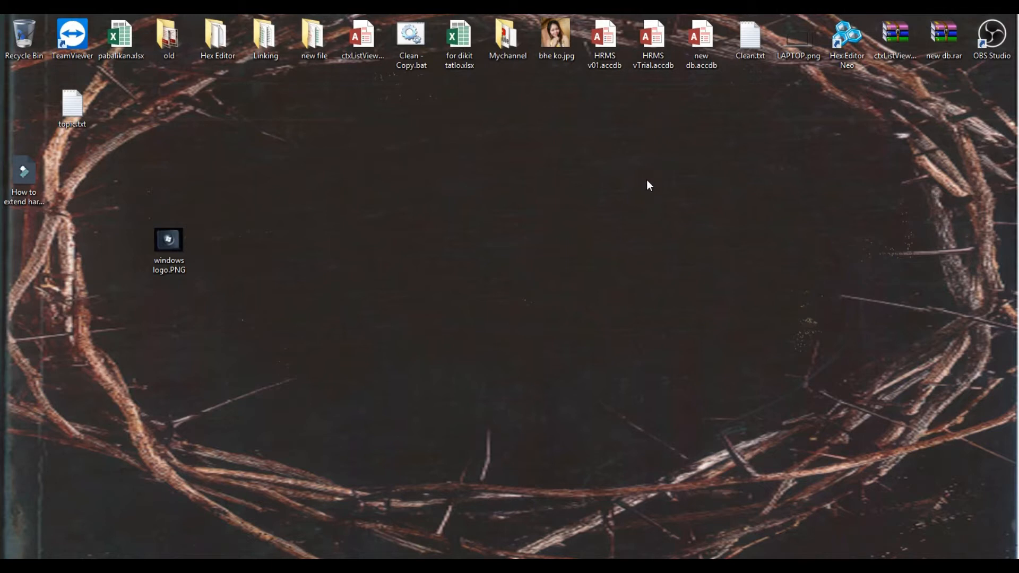
# Open File Explorer in a maximized window and view the contents of Local Disk (C:)
pyautogui.press('super+e')
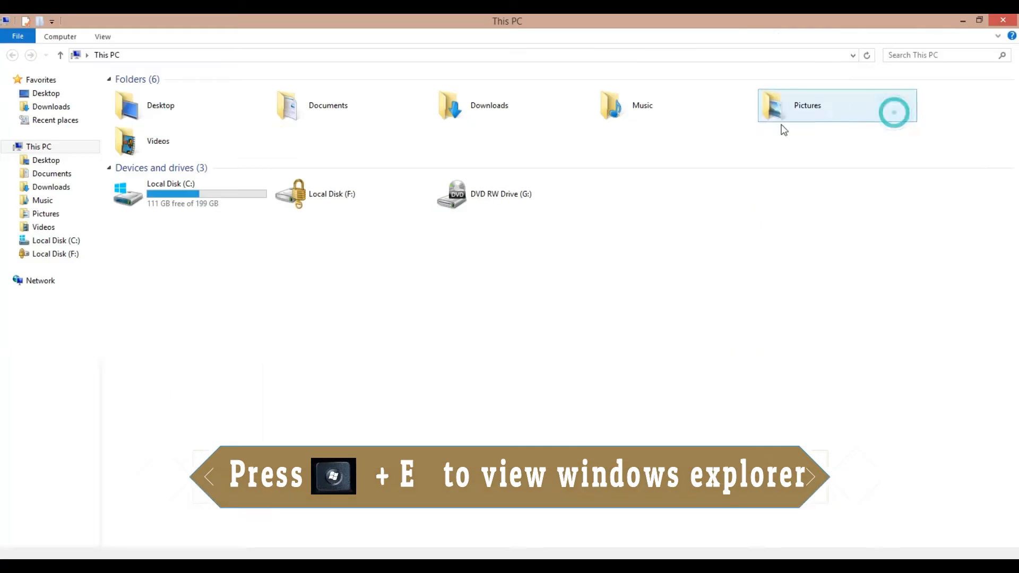
pyautogui.click(889, 117)
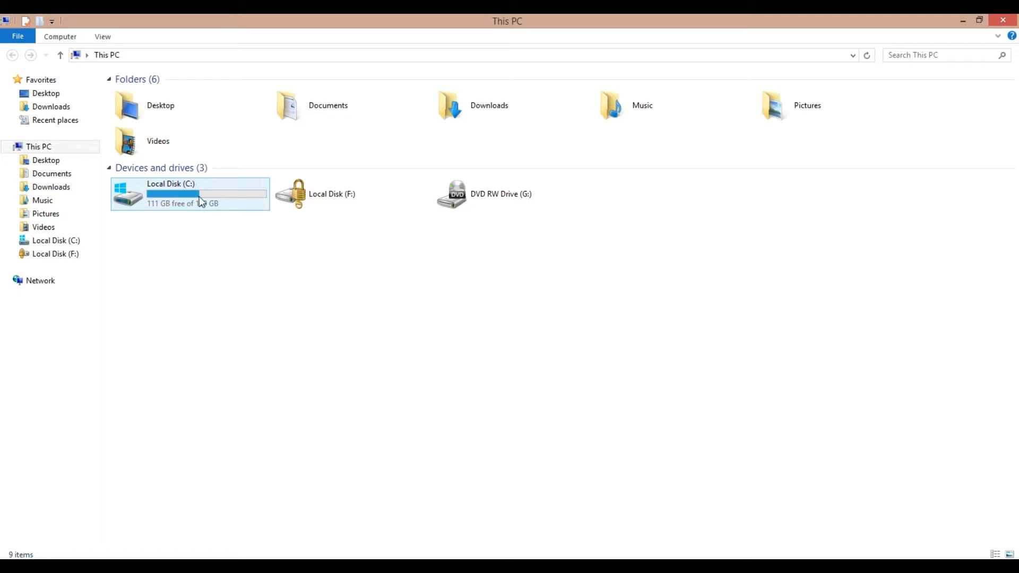
pyautogui.doubleClick(199, 196)
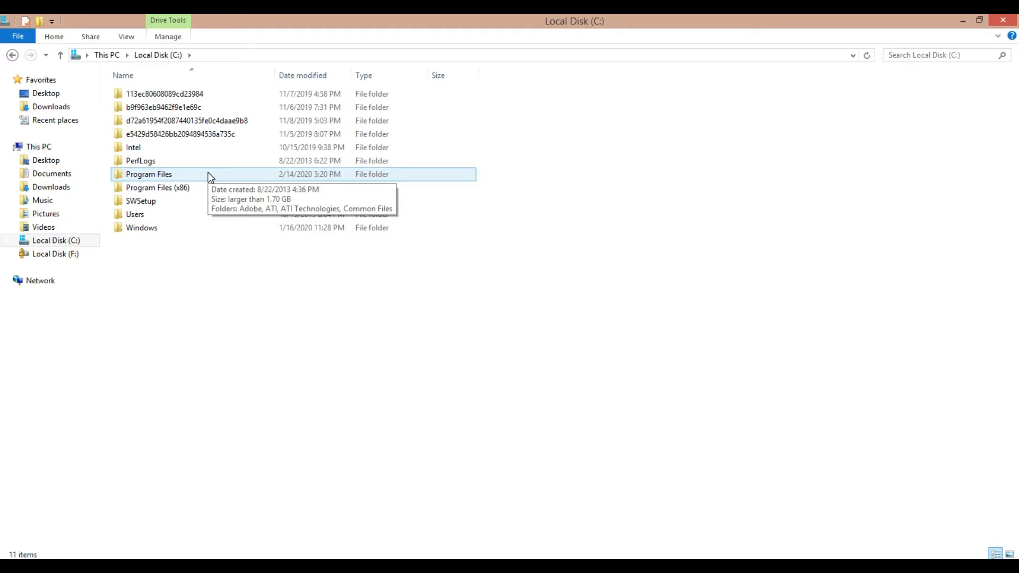
pyautogui.click(60, 55)
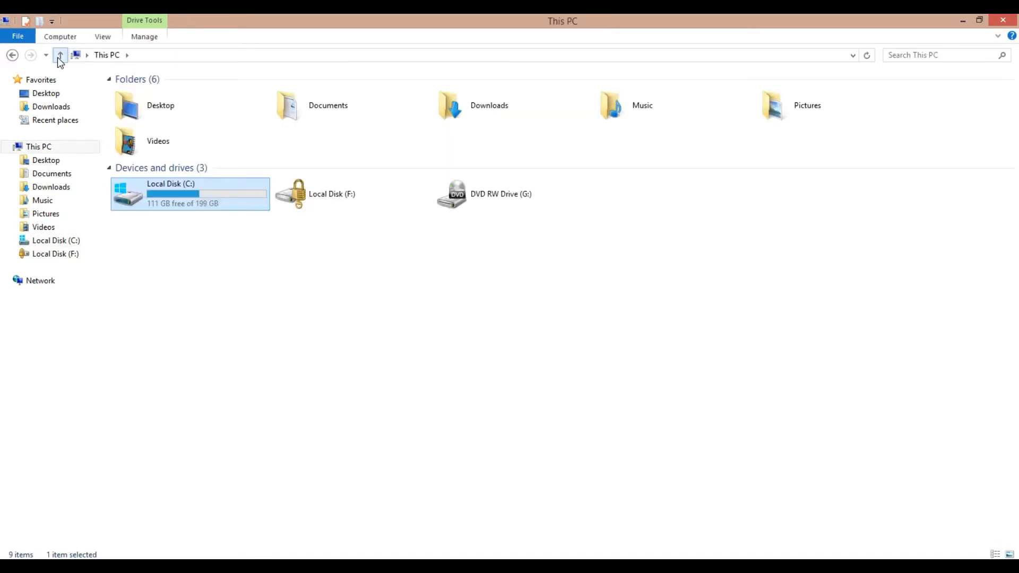
pyautogui.doubleClick(181, 206)
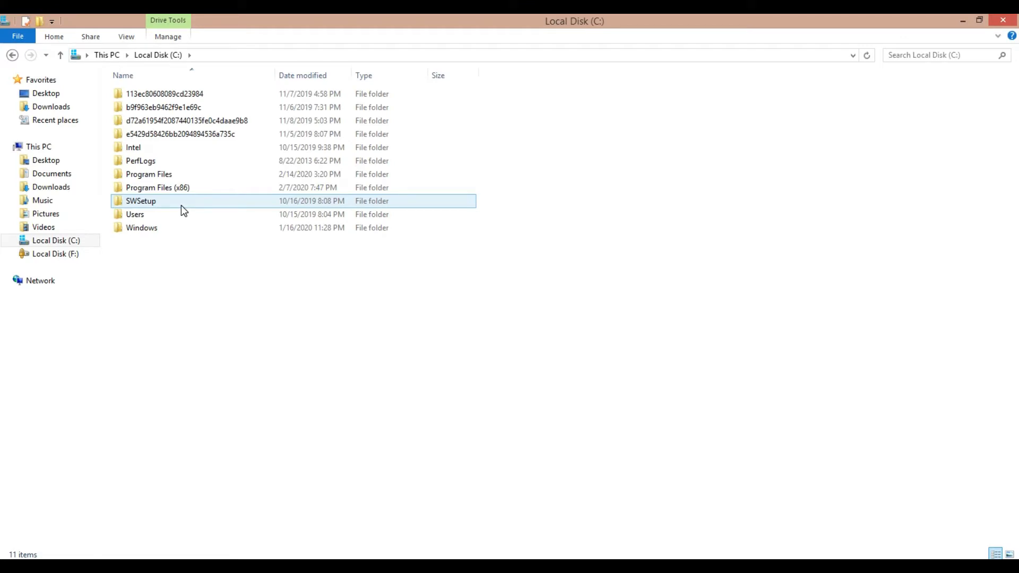
# Look through the Documents, Downloads, Music, Pictures, Videos and Desktop folders of This PC
pyautogui.click(63, 178)
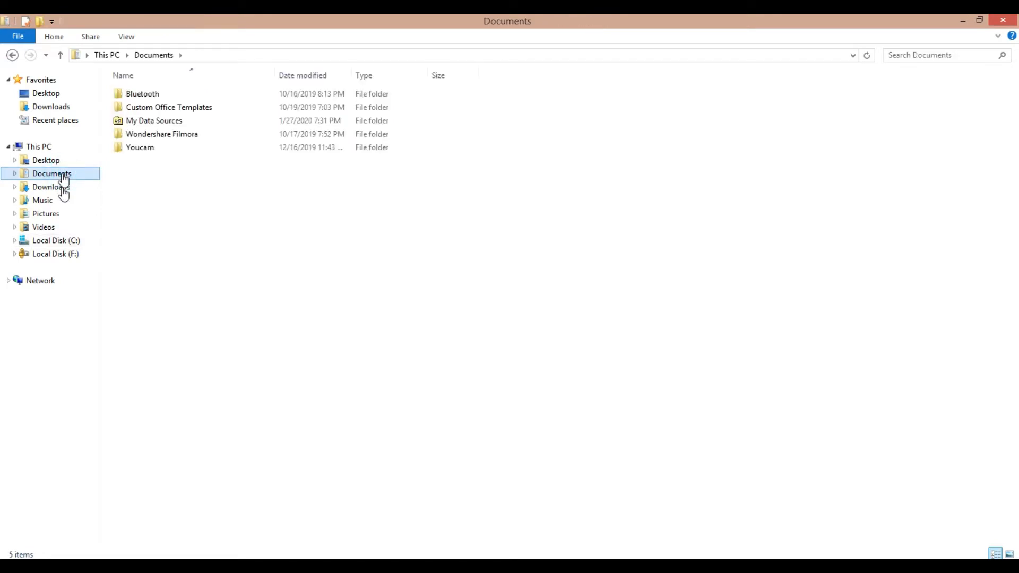
pyautogui.click(59, 187)
pyautogui.click(53, 201)
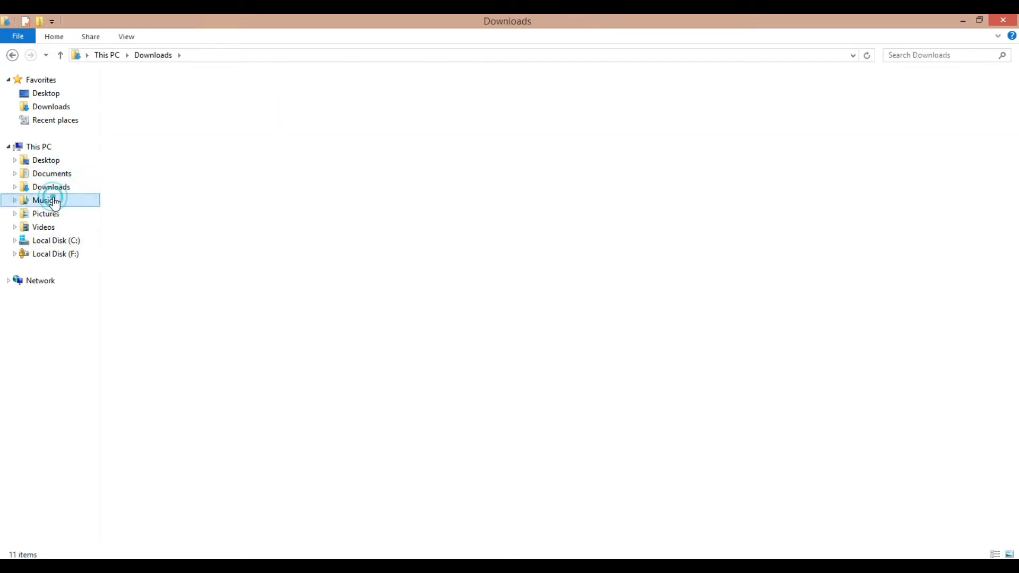
pyautogui.click(56, 215)
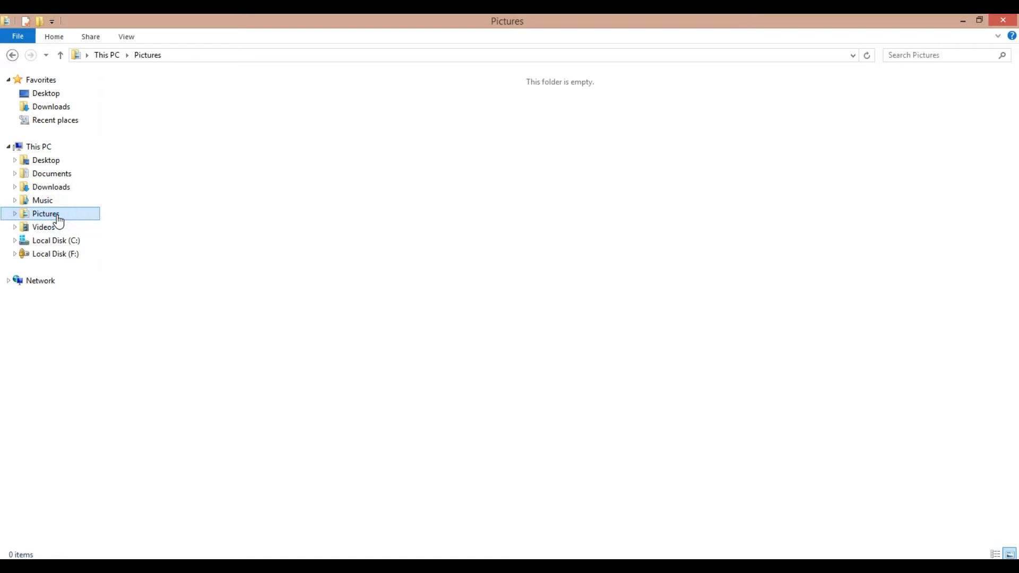
pyautogui.click(56, 229)
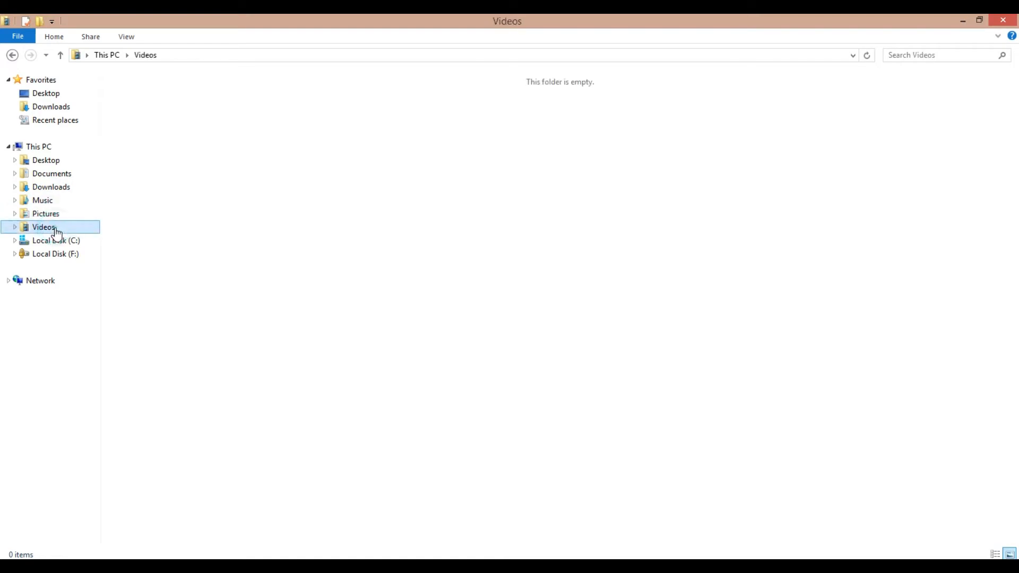
pyautogui.click(45, 160)
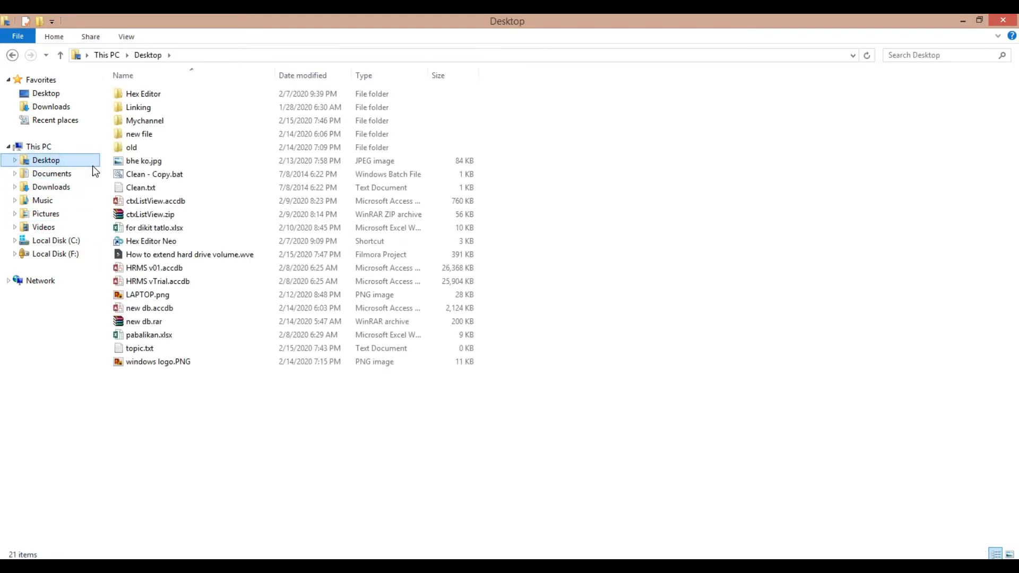
# Look over all folders on Local Disk (C:), then examine the C: and F: drives under This PC
pyautogui.click(66, 242)
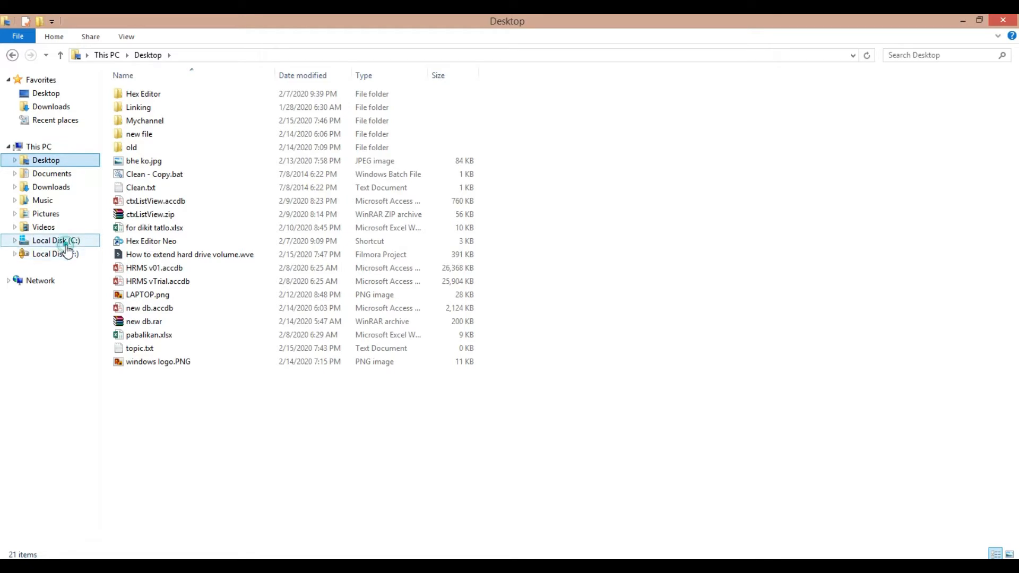
pyautogui.moveTo(156, 331); pyautogui.dragTo(243, 81)
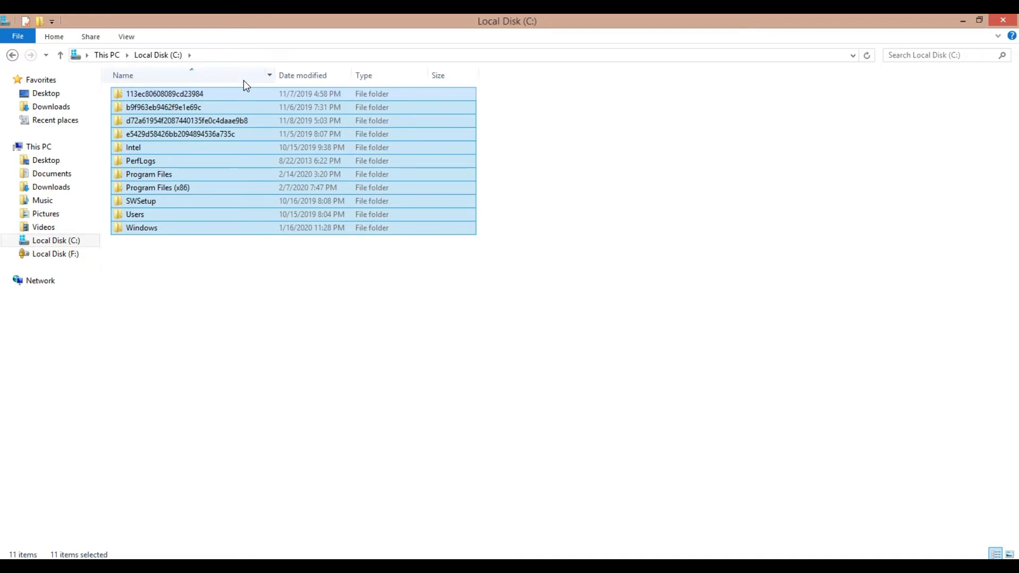
pyautogui.click(47, 245)
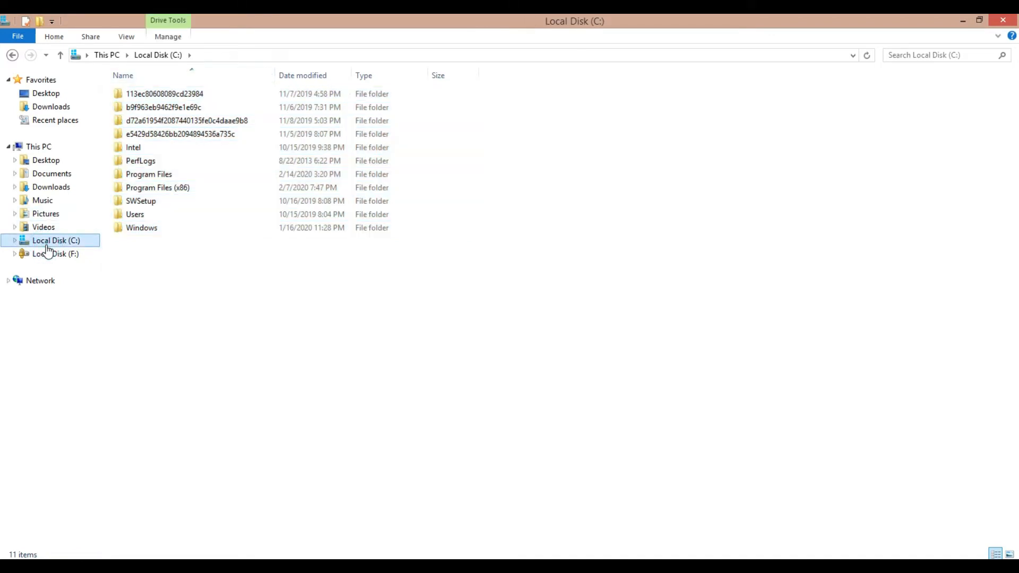
pyautogui.click(61, 55)
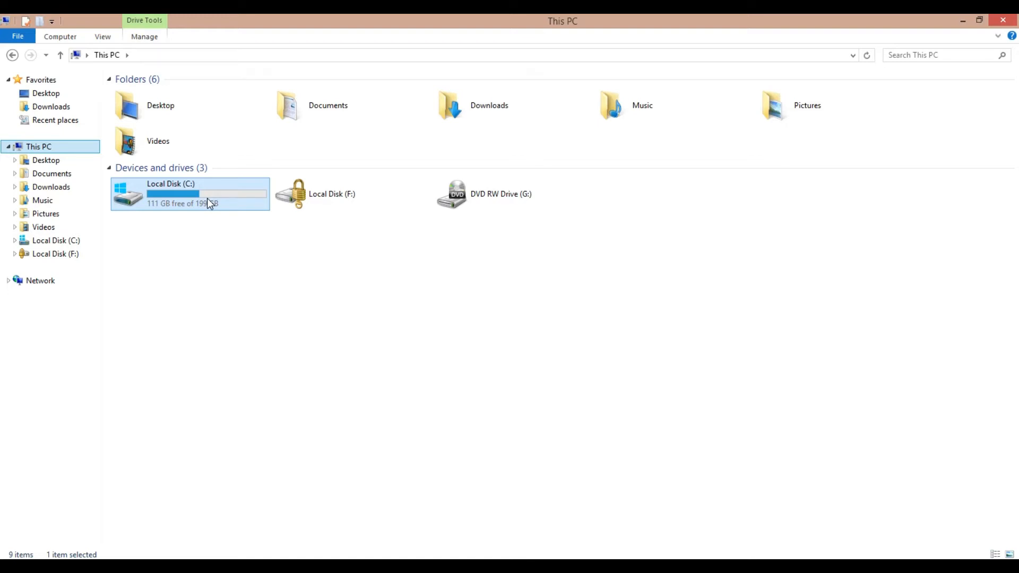
pyautogui.click(329, 200)
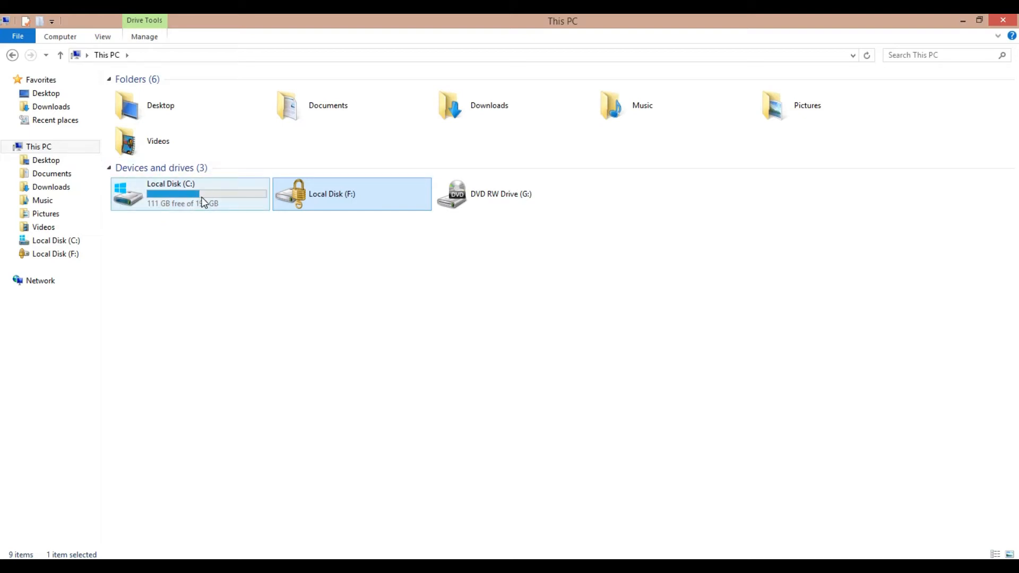
pyautogui.moveTo(201, 201)
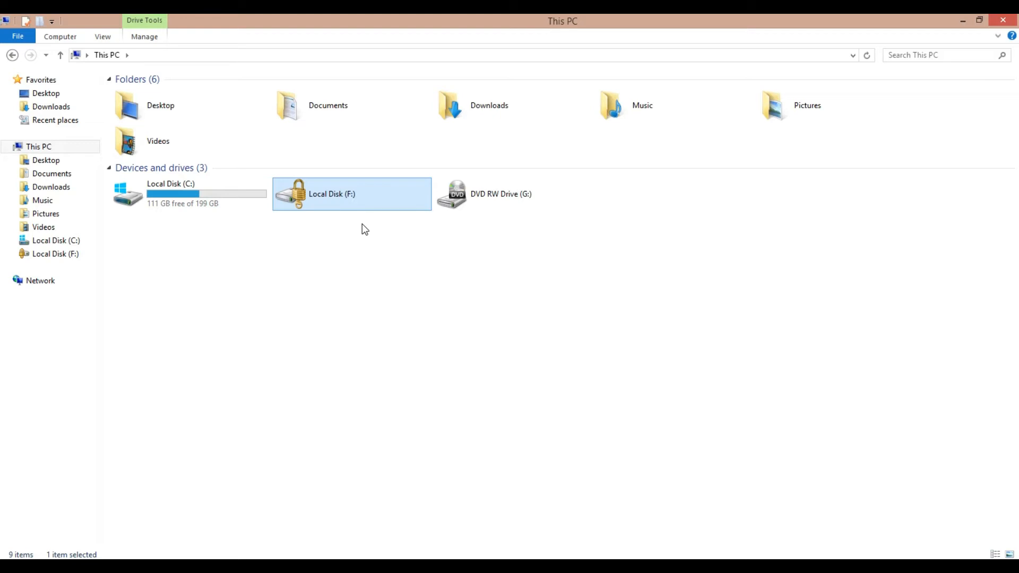
# Open Disk Management for this computer and bring up the shrink settings of the C: volume
pyautogui.rightClick(54, 151)
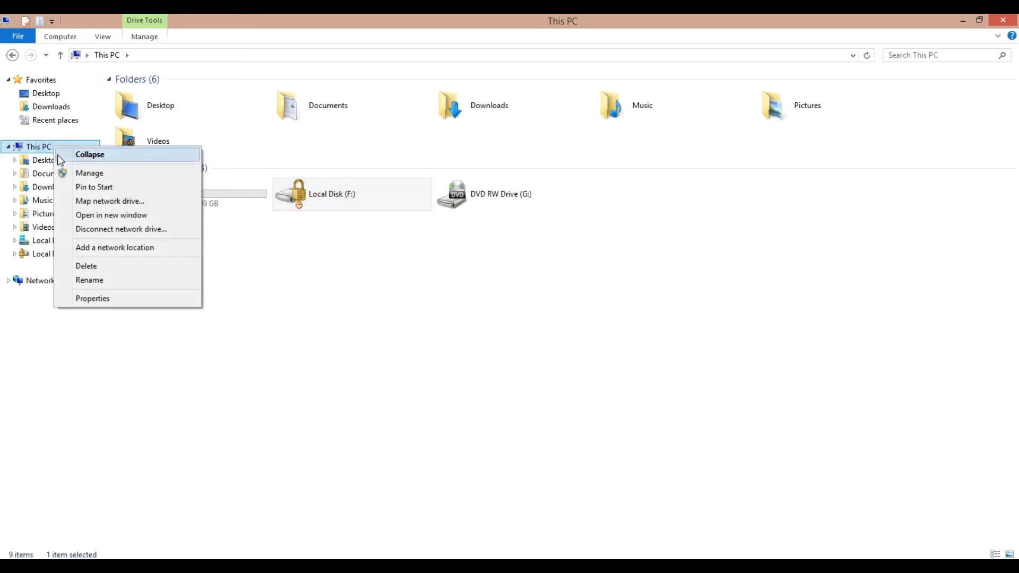
pyautogui.click(85, 175)
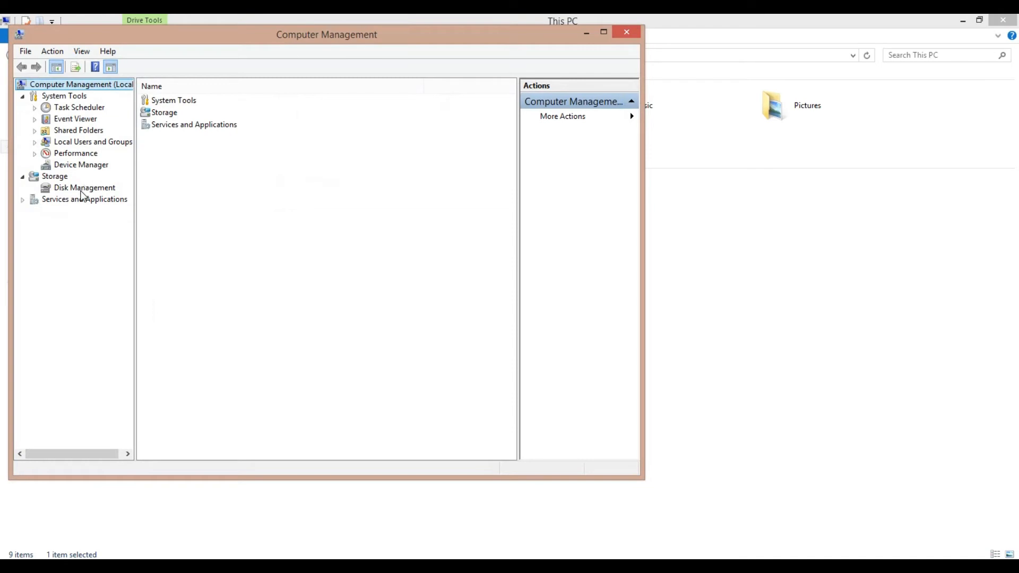
pyautogui.click(83, 189)
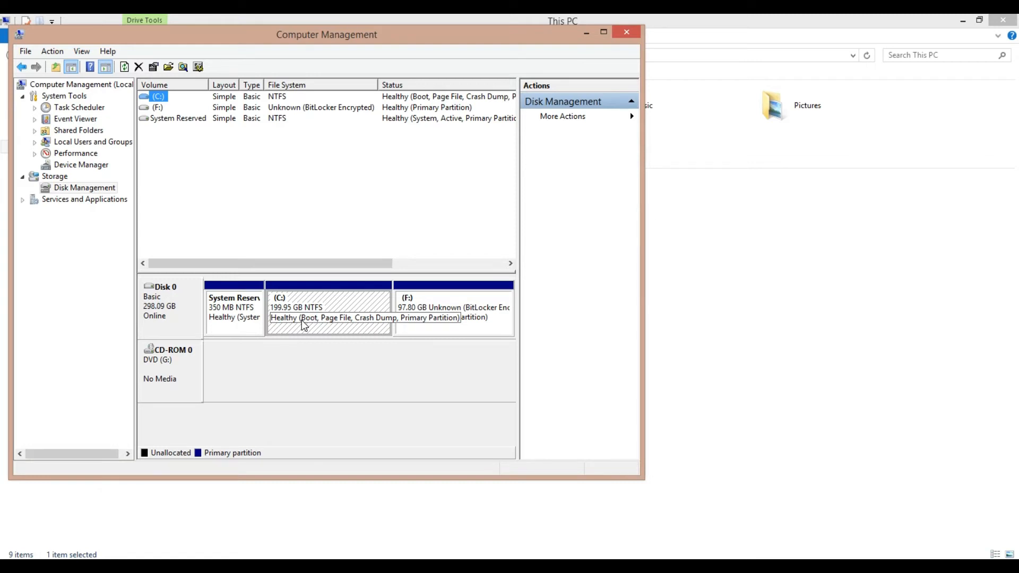
pyautogui.rightClick(306, 306)
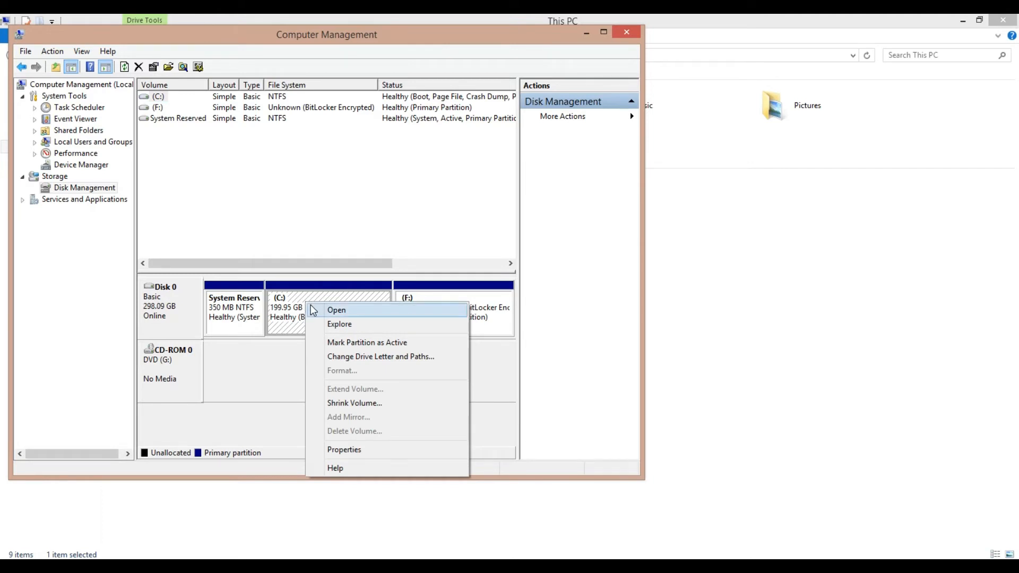
pyautogui.click(337, 404)
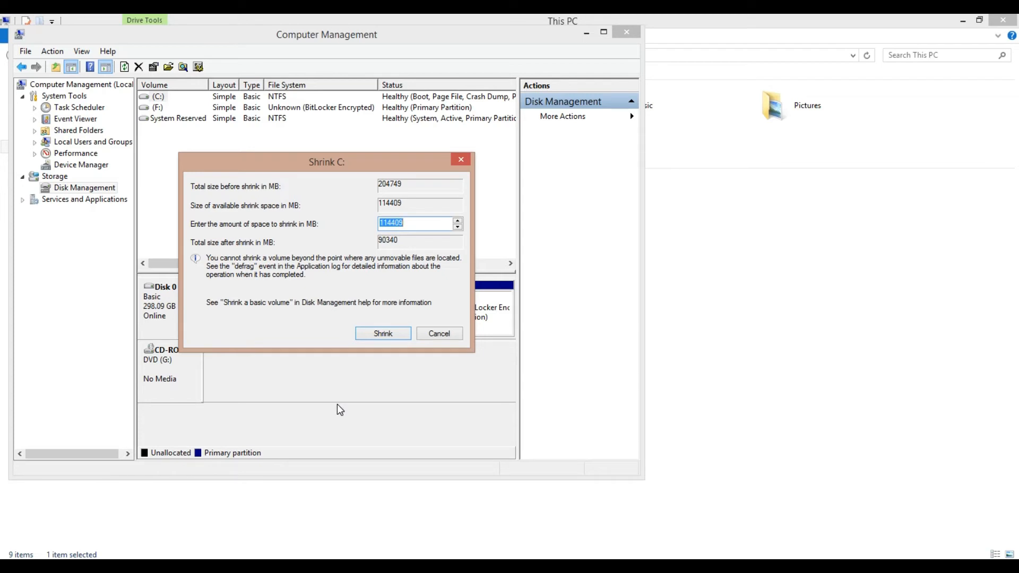
# Open the Calculator beside the shrink settings and multiply 1024 by 35 to convert 35 GB to megabytes
pyautogui.press('super+f')
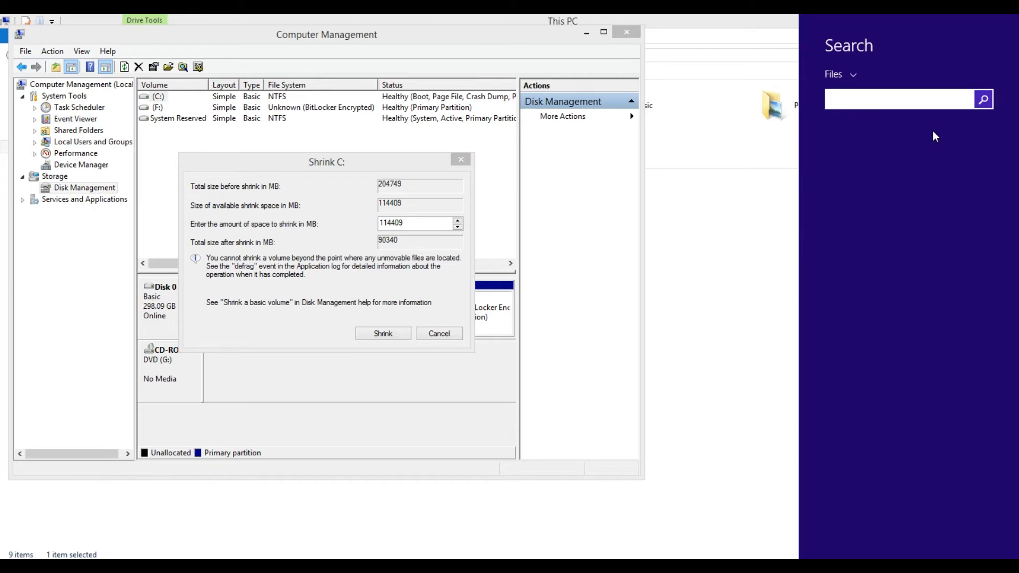
pyautogui.write('calculator')
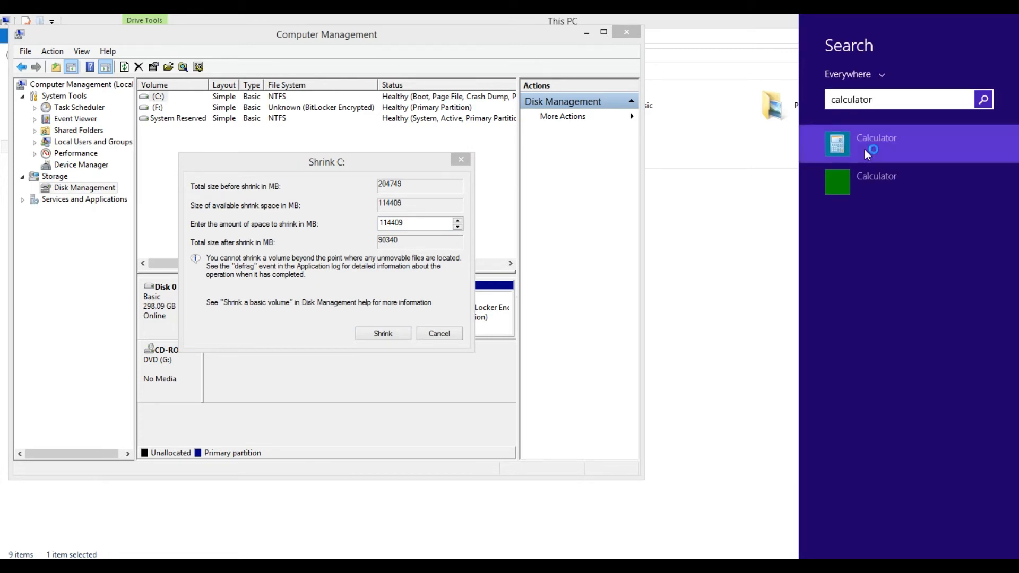
pyautogui.click(865, 152)
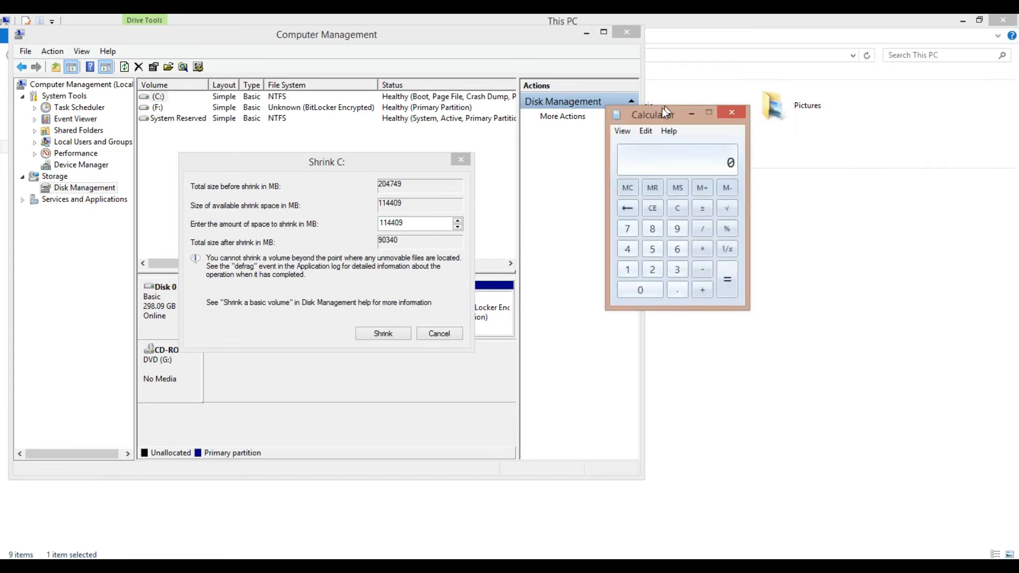
pyautogui.moveTo(663, 115); pyautogui.dragTo(710, 166)
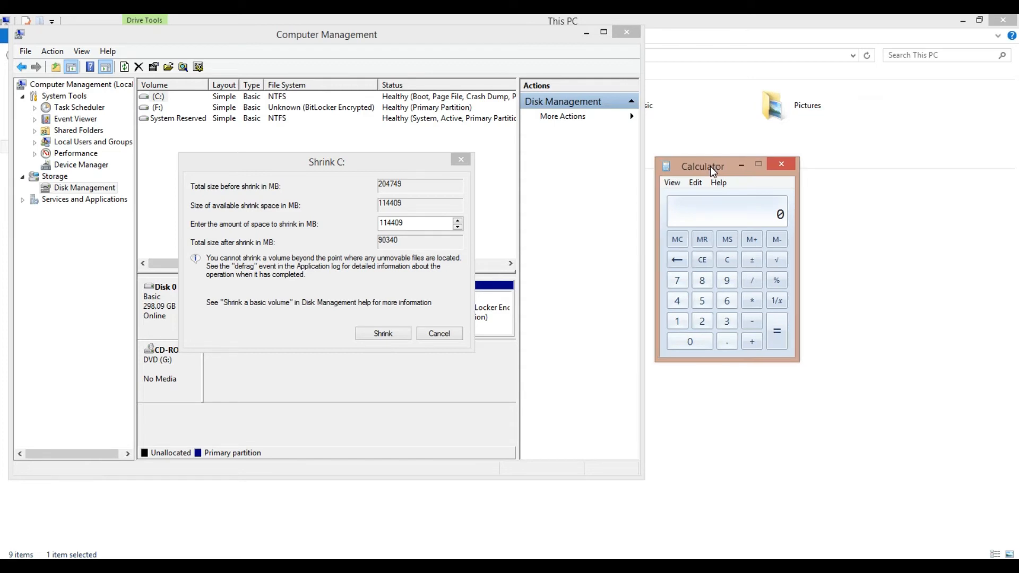
pyautogui.write('1024')
pyautogui.press('*')
pyautogui.write('35')
pyautogui.click(776, 331)
# Shrink the C: volume by 35840 MB and check the drives of This PC in a new File Explorer window
pyautogui.moveTo(415, 223); pyautogui.dragTo(374, 222)
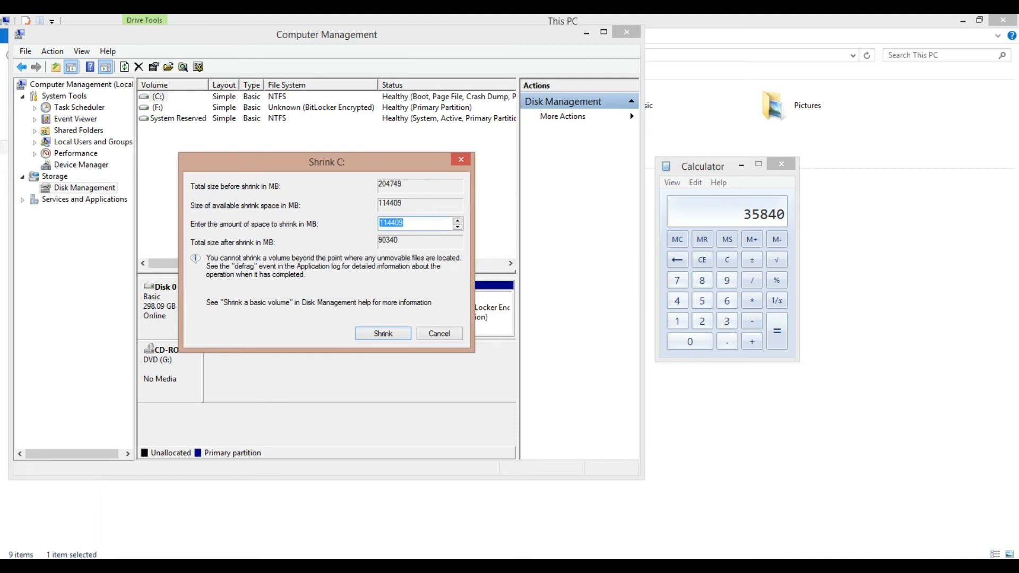
pyautogui.write('35840')
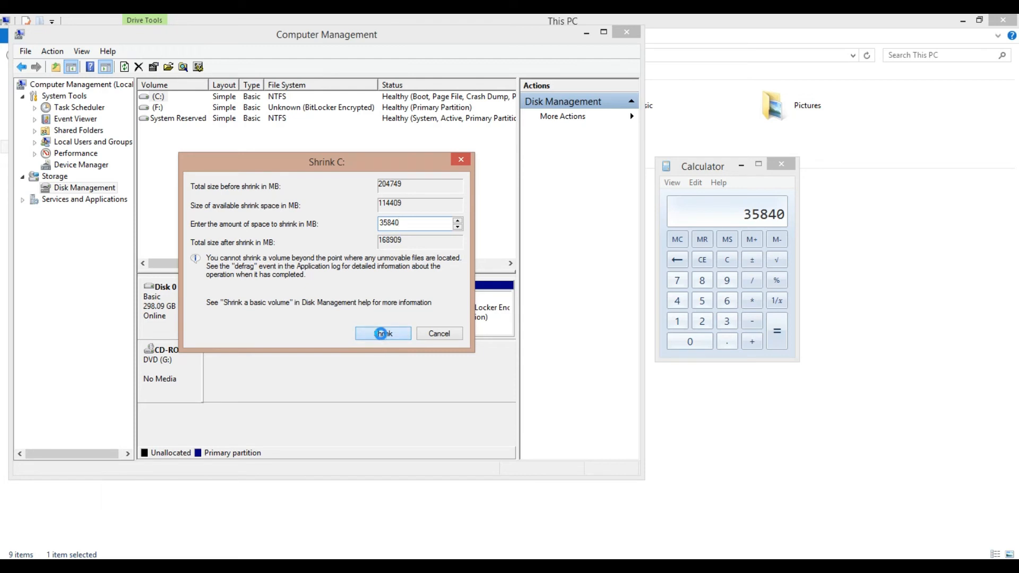
pyautogui.click(381, 333)
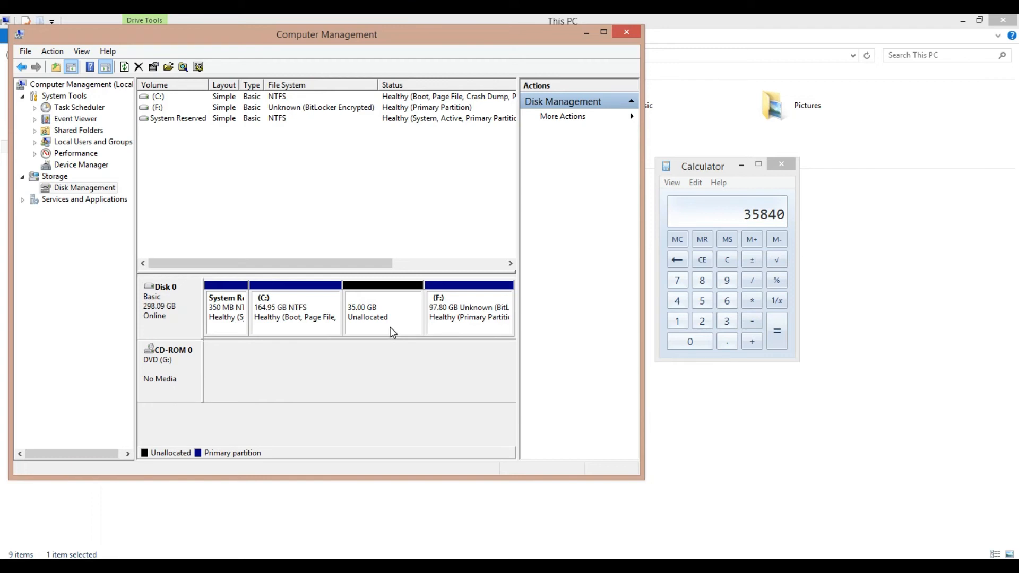
pyautogui.press('super+e')
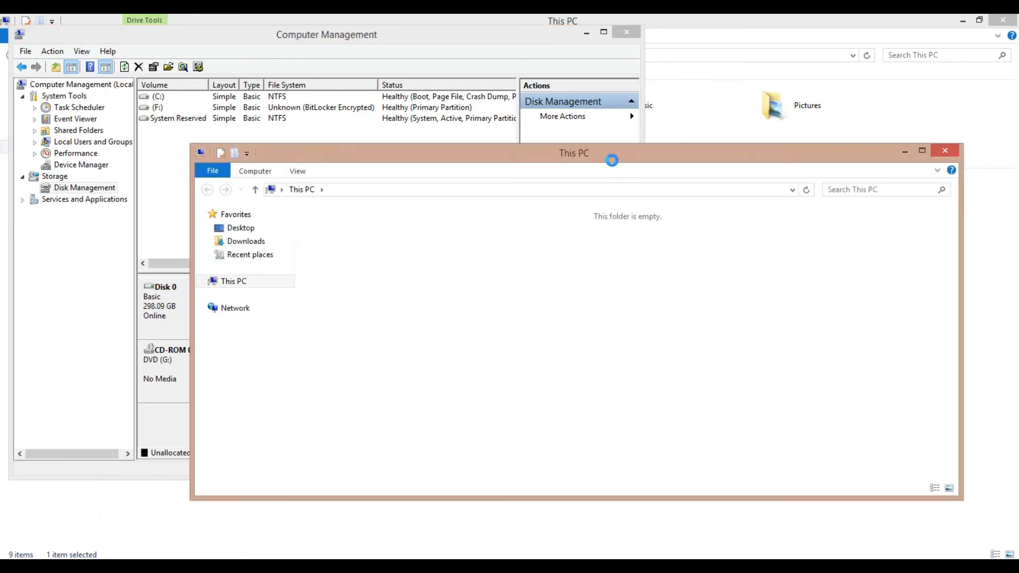
pyautogui.moveTo(610, 157); pyautogui.dragTo(588, 131)
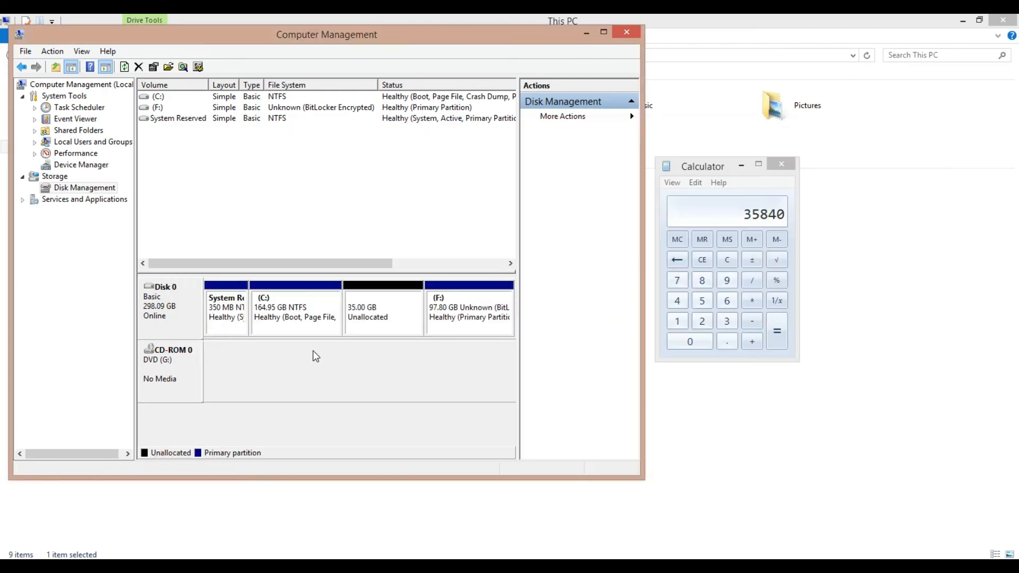
# Start a new simple volume in the 35 GB unallocated space, with a size of 35840 MB and drive letter D
pyautogui.rightClick(381, 309)
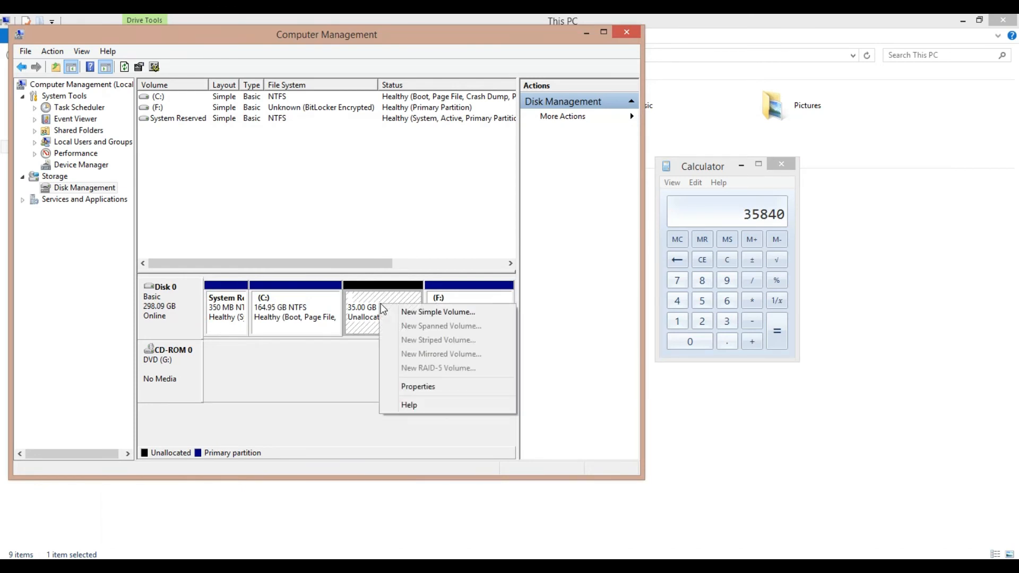
pyautogui.click(426, 312)
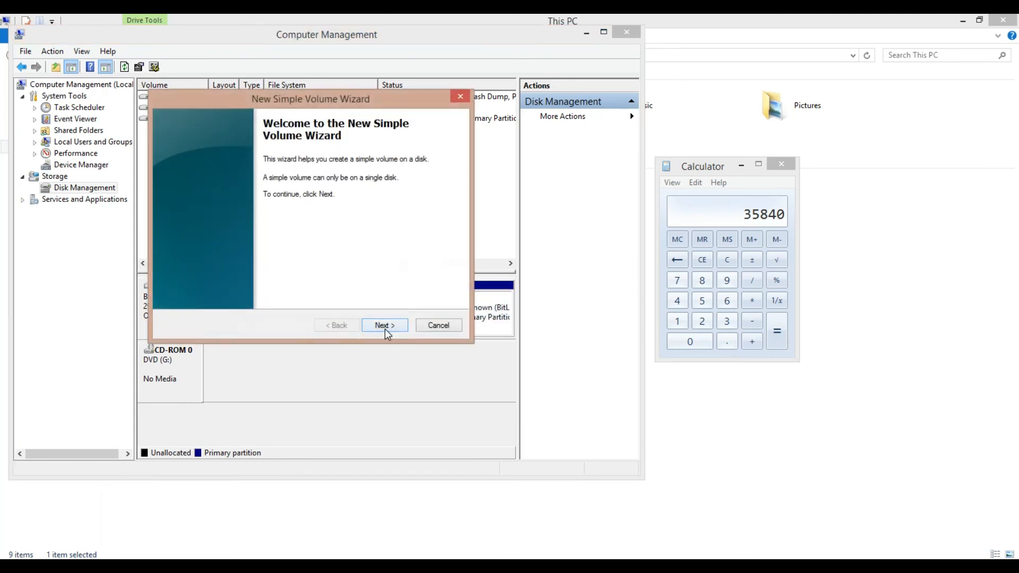
pyautogui.click(386, 331)
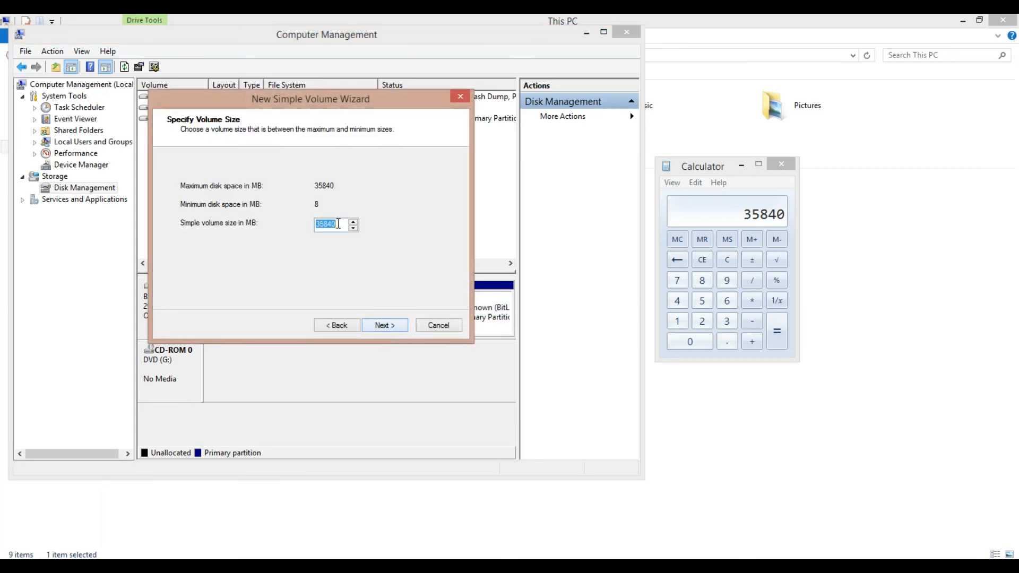
pyautogui.click(731, 216)
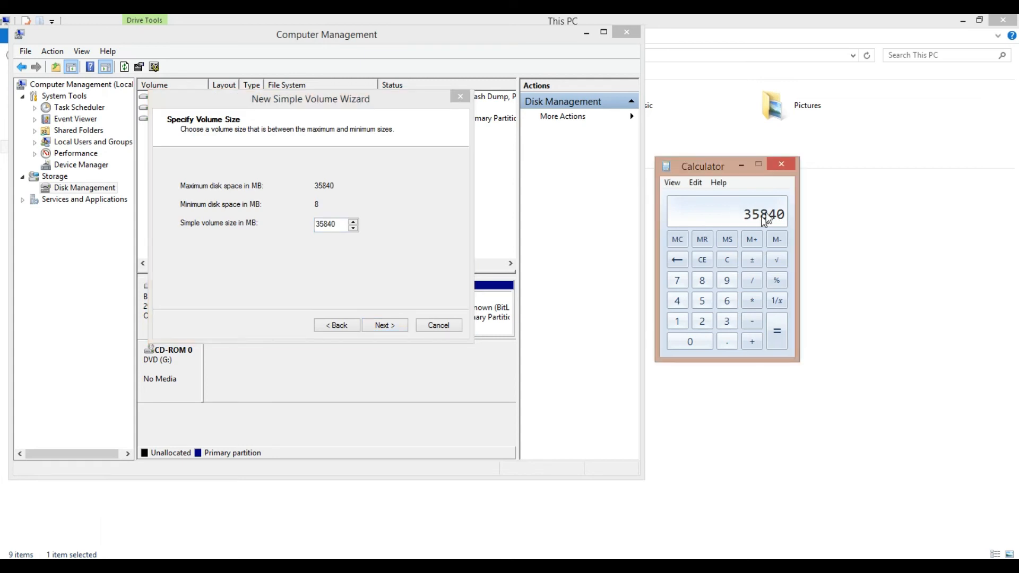
pyautogui.click(387, 324)
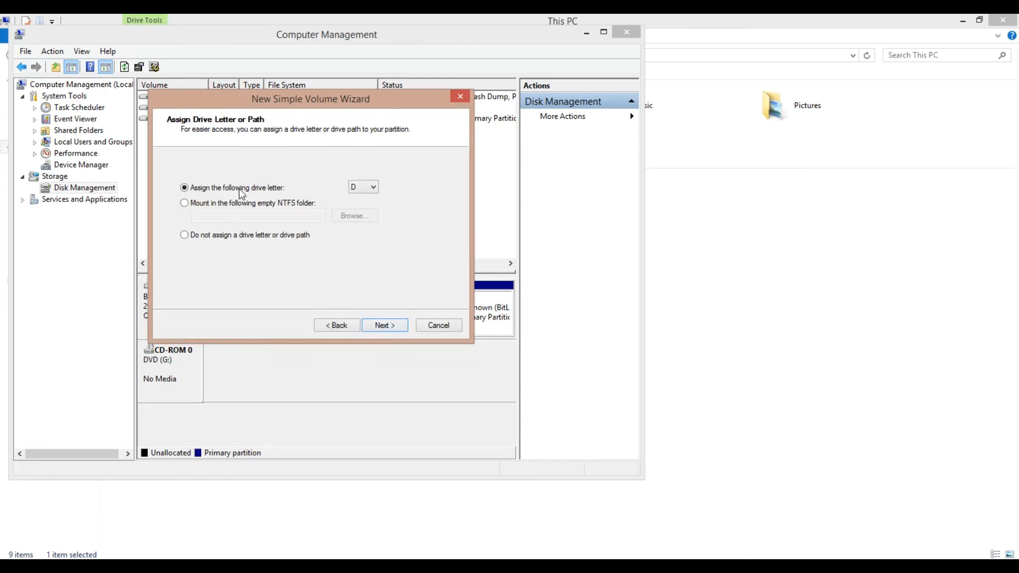
pyautogui.click(383, 326)
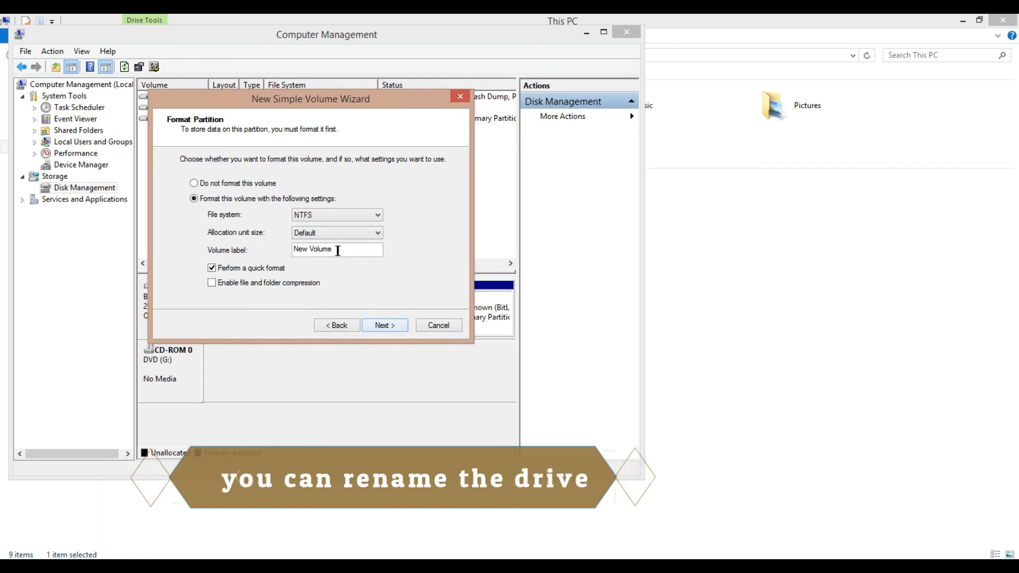
# Label the new volume My Channel, keep NTFS with default allocation size and quick format, and create it
pyautogui.moveTo(336, 249); pyautogui.dragTo(282, 245)
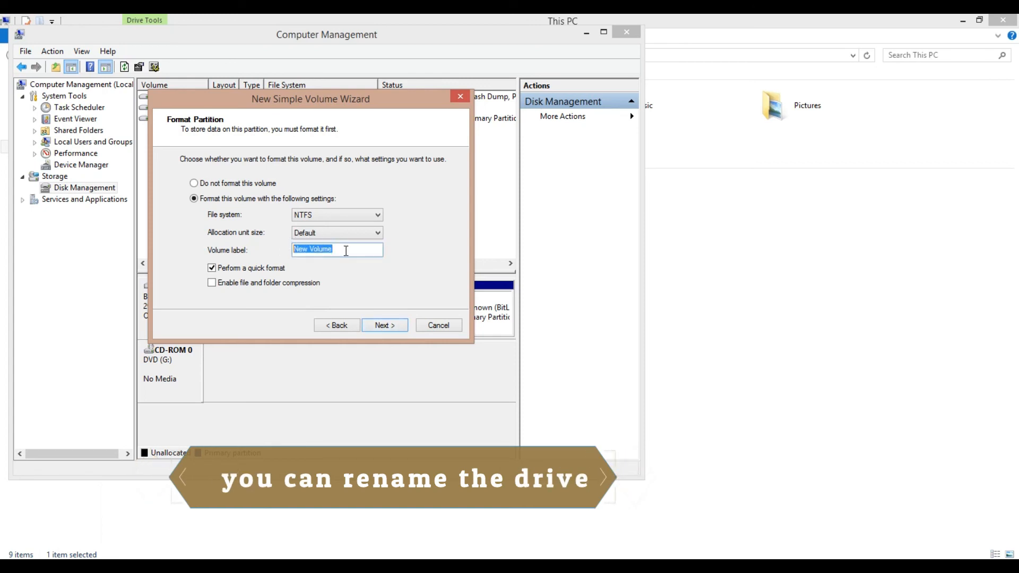
pyautogui.write('My')
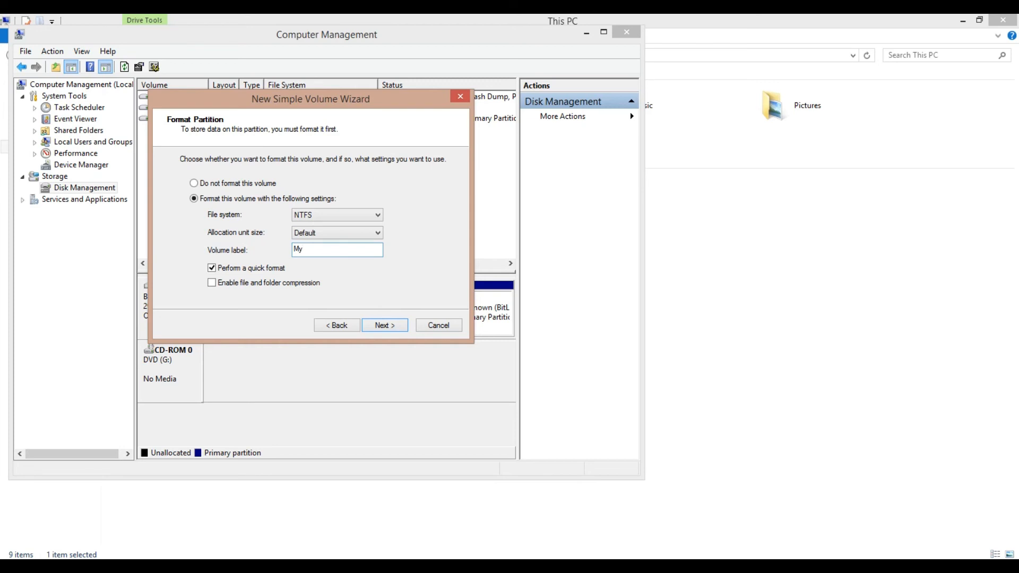
pyautogui.write(' Channel')
pyautogui.click(387, 328)
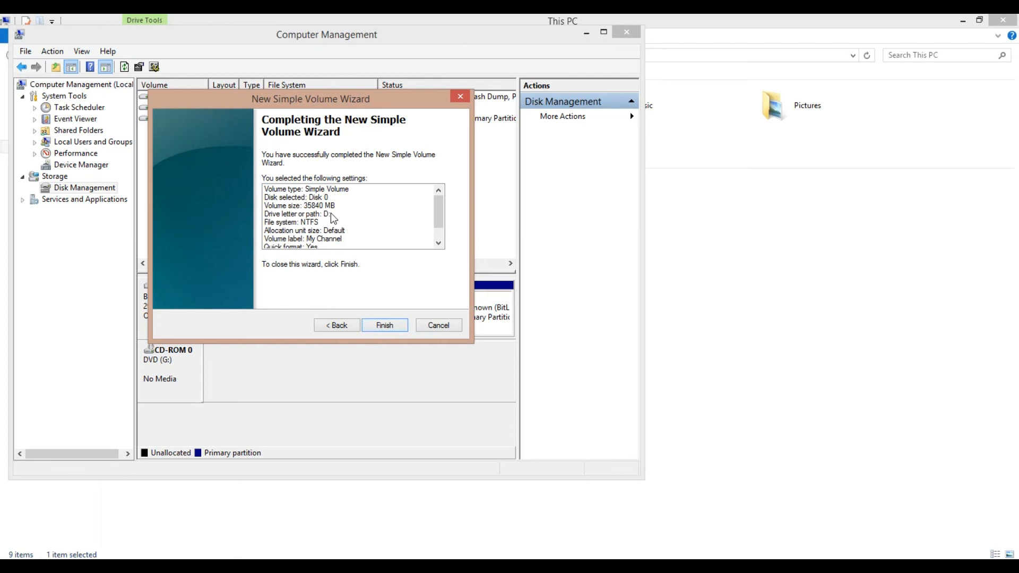
pyautogui.click(388, 325)
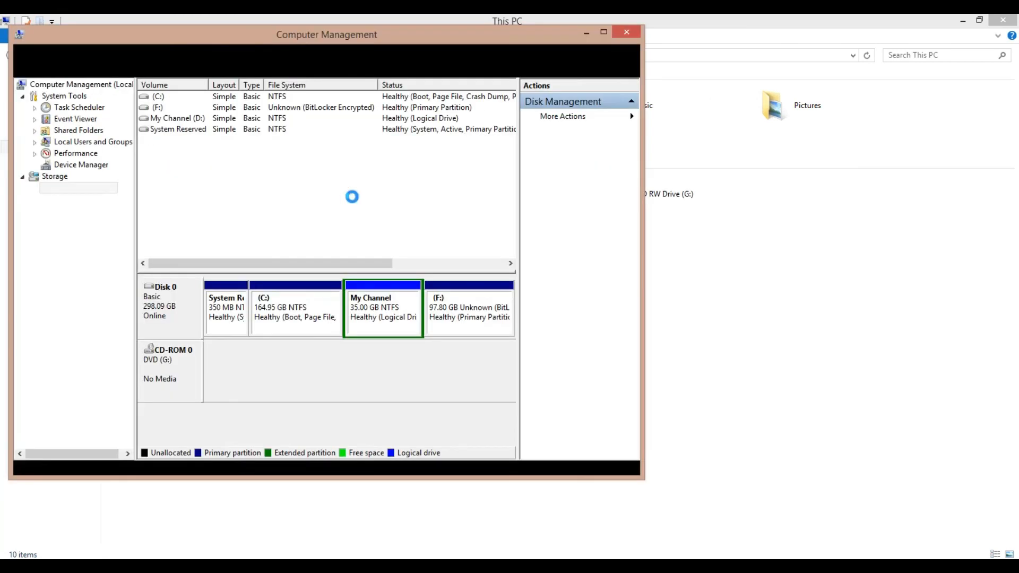
# Minimize Computer Management, look inside the My Channel (D:) drive, and check its free space under This PC
pyautogui.click(586, 33)
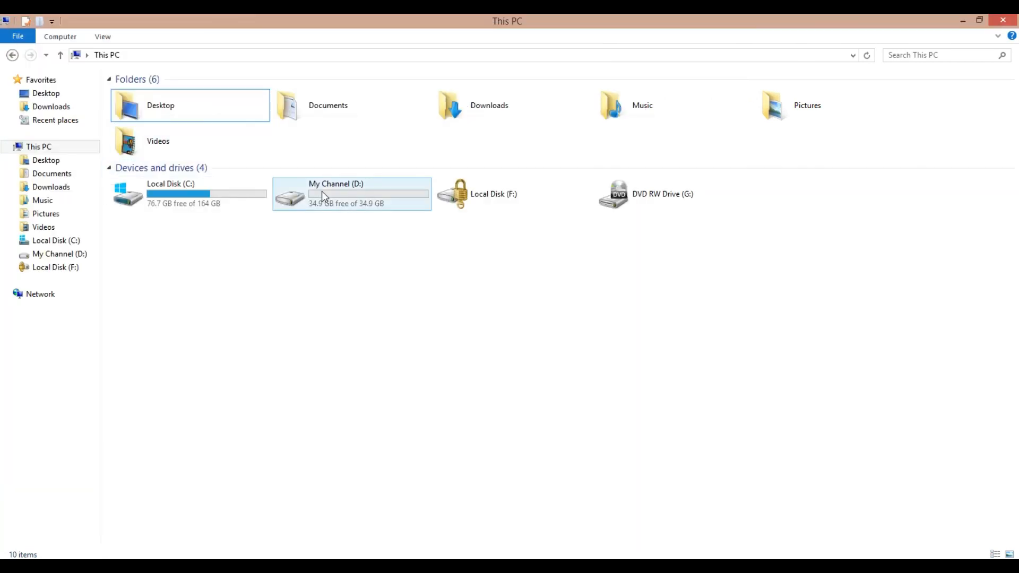
pyautogui.click(314, 197)
pyautogui.doubleClick(314, 197)
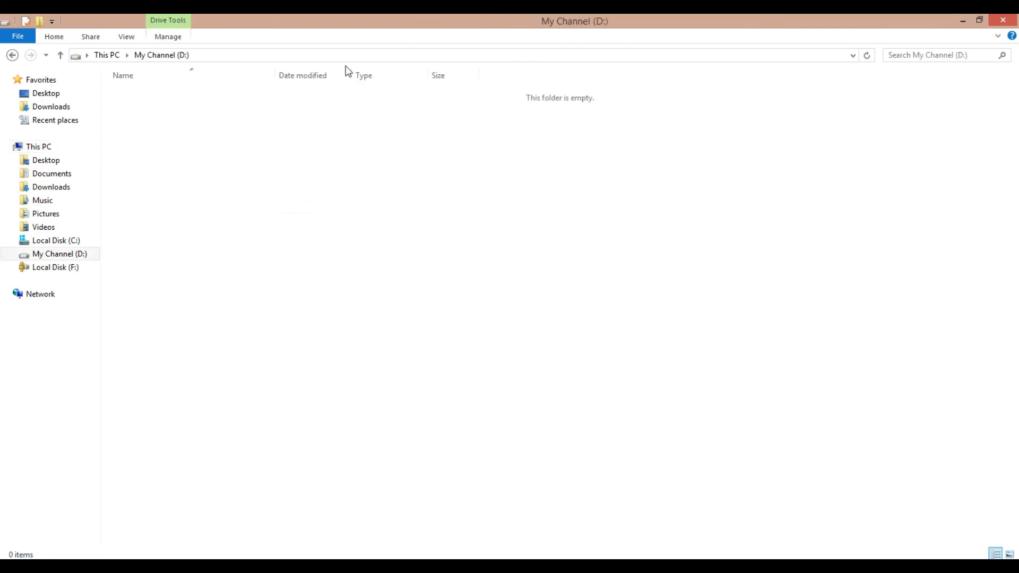
pyautogui.click(63, 56)
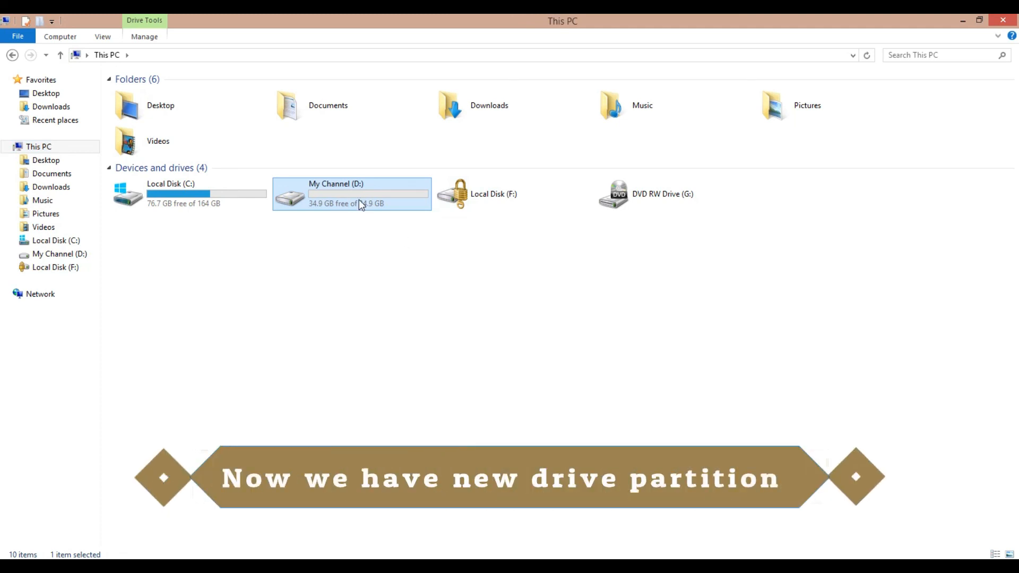
pyautogui.moveTo(343, 207)
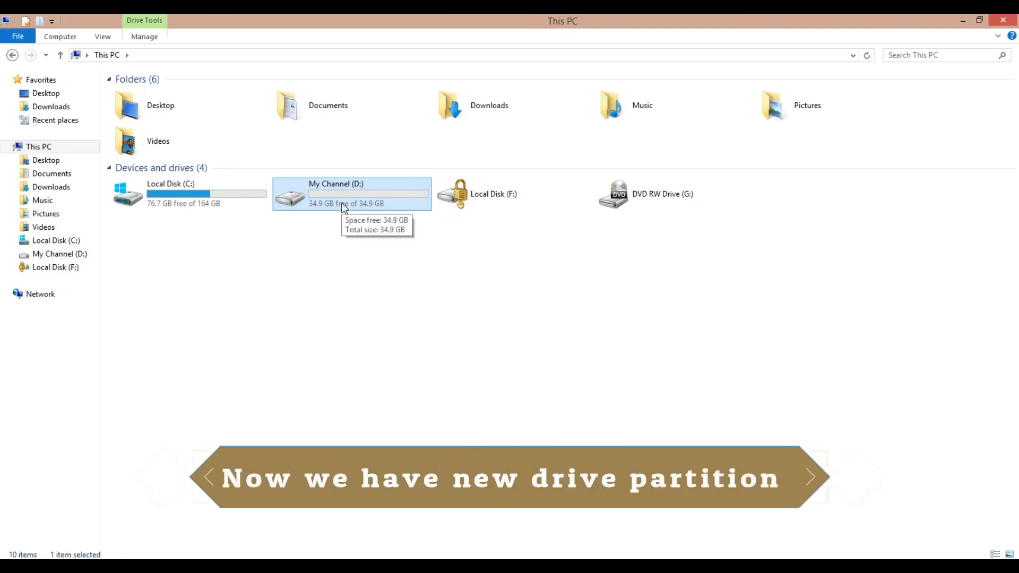